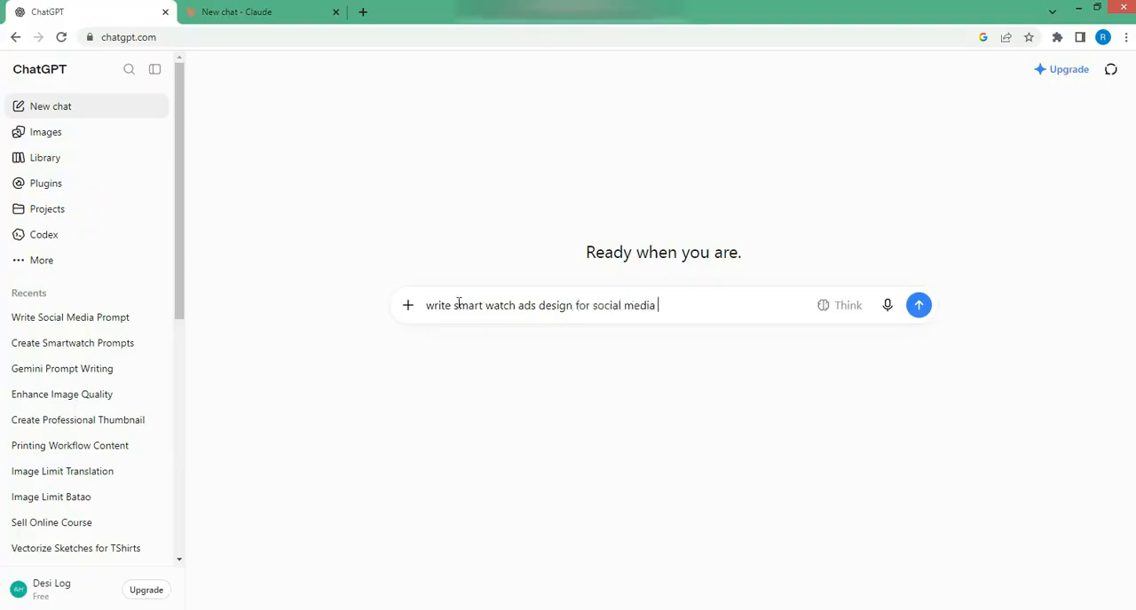
Complete the request as "write smart watch ads design for social media 5 to 6 , write good prompt for creating this" and send it
text(5)
text( to 6 m)
text( write t)
text(good)
text( prompt )
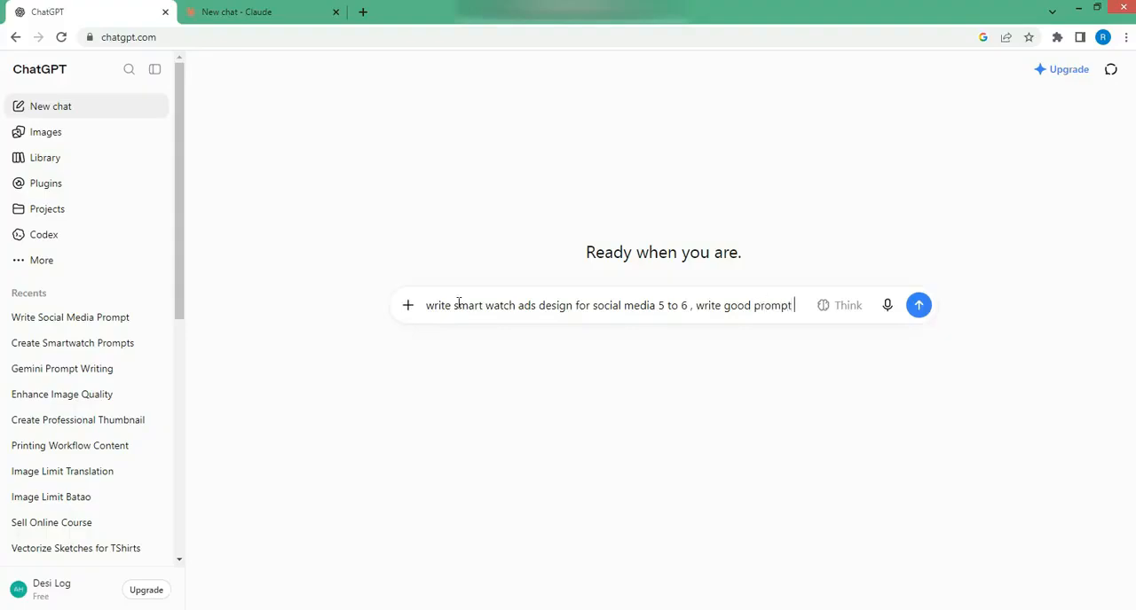
text(for creating )
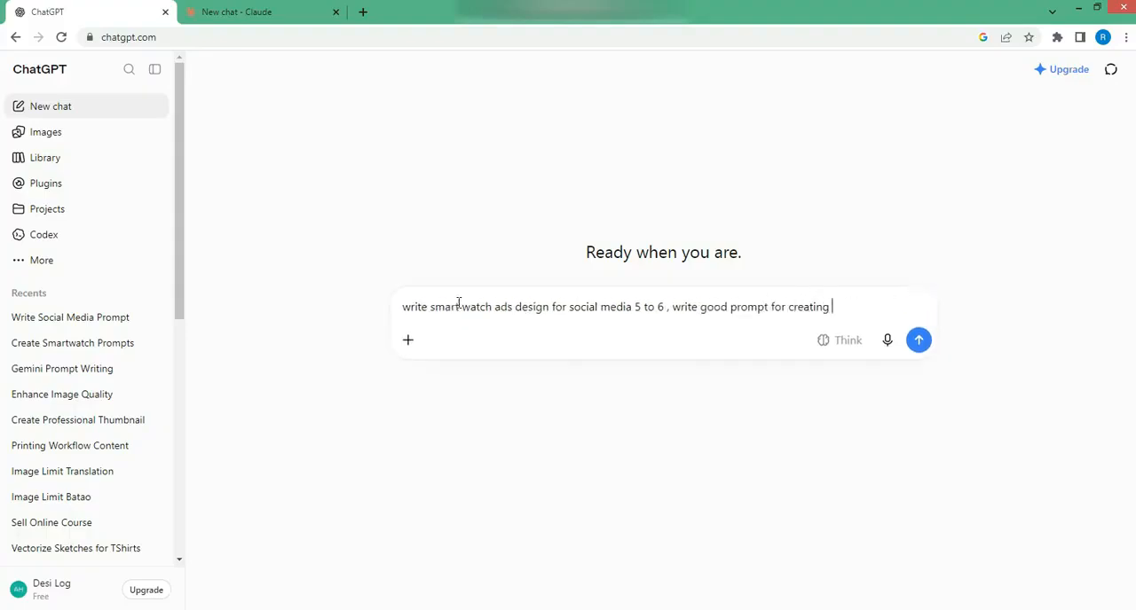
text(this)
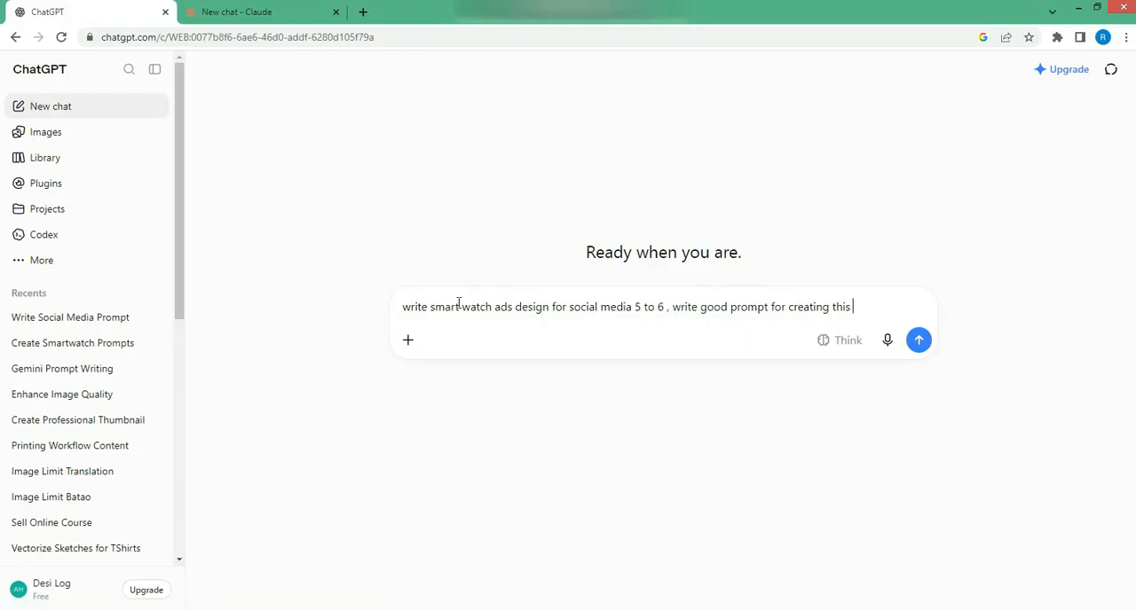
key(Return)
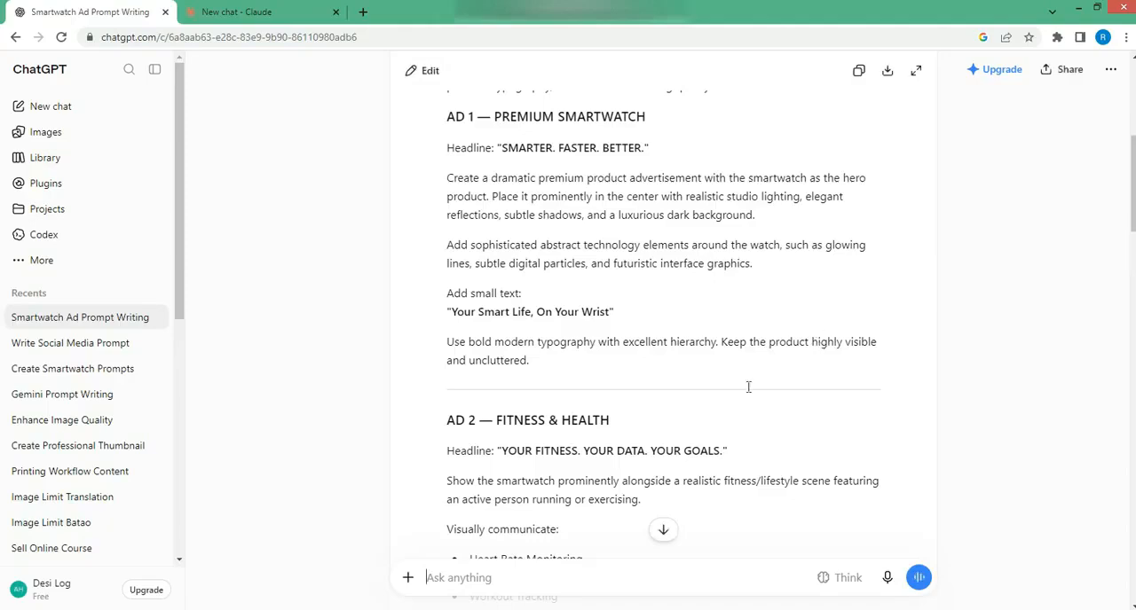
Review the generated smartwatch ad prompt through to its design rules and copy the whole response
scroll(720, 325, down, 3)
scroll(727, 336, down, 5)
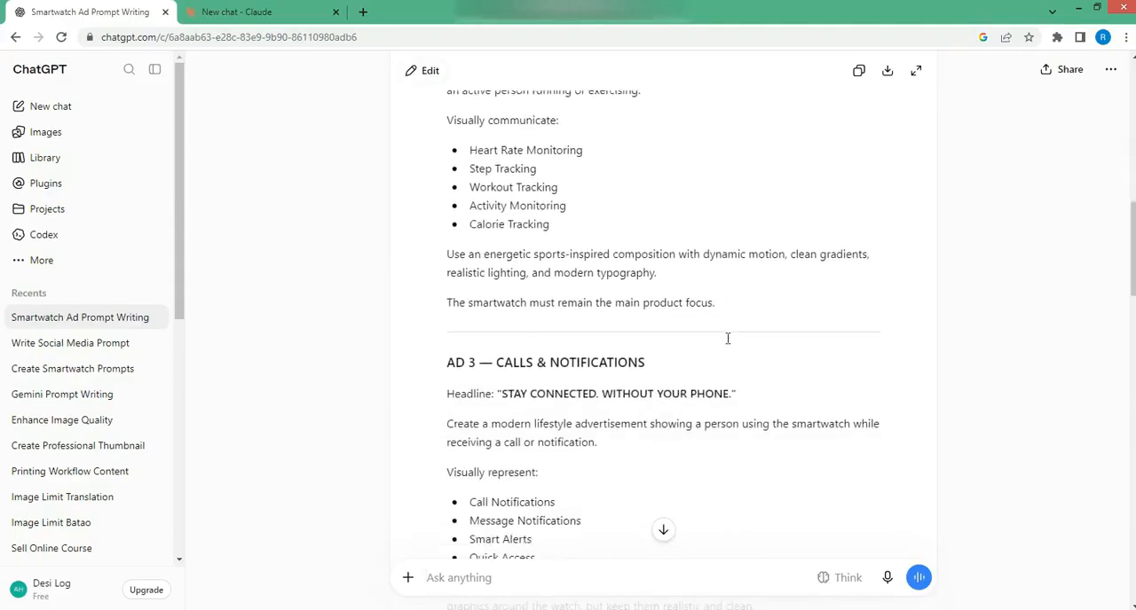
scroll(728, 338, down, 6)
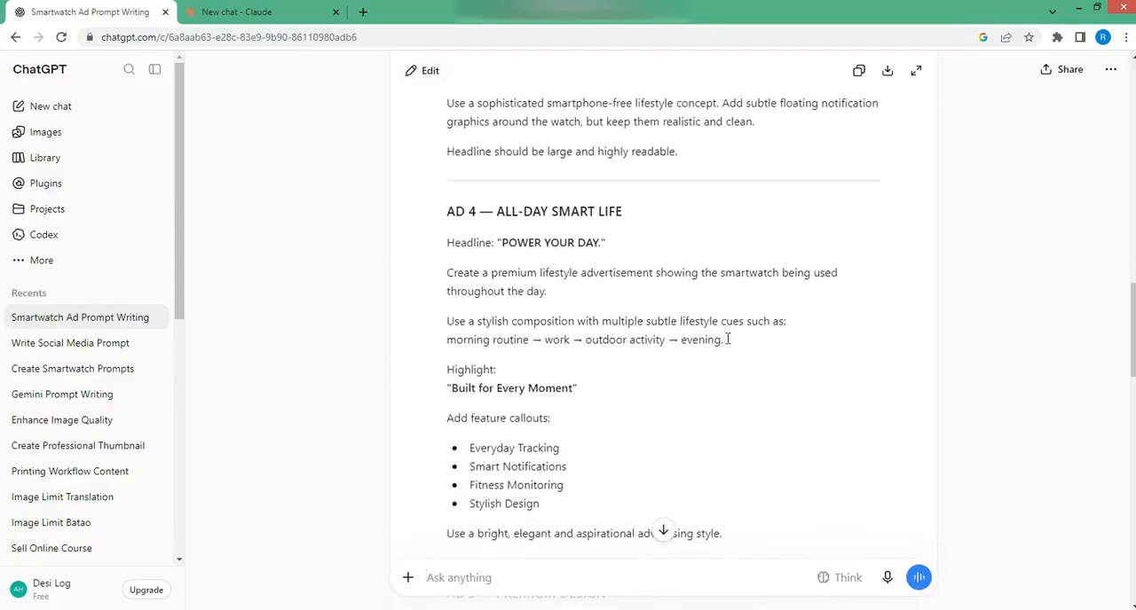
scroll(727, 338, down, 8)
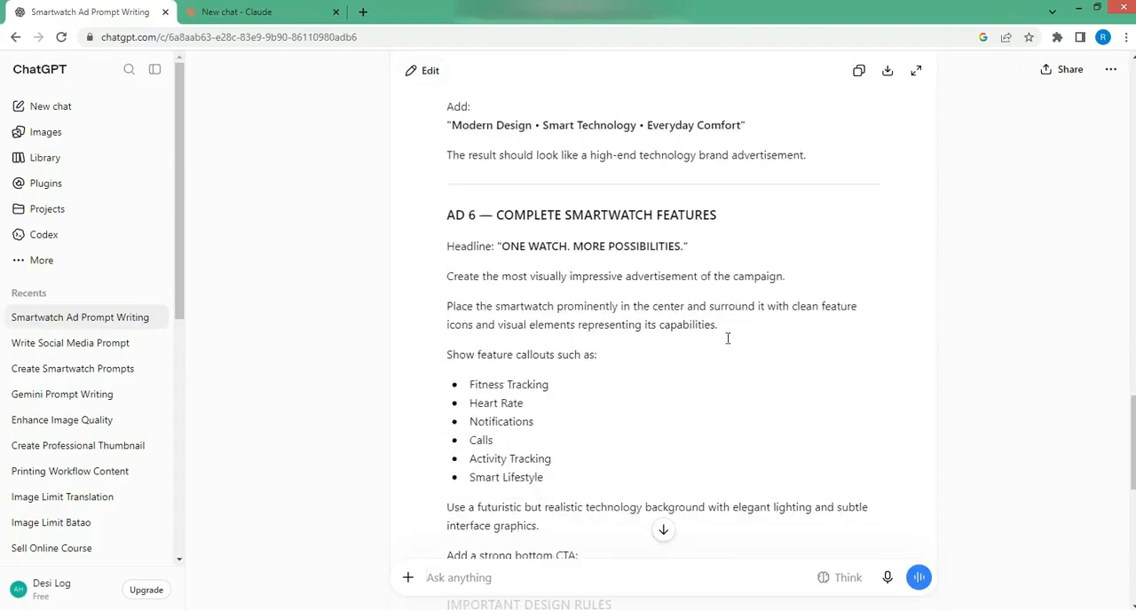
scroll(727, 338, down, 3)
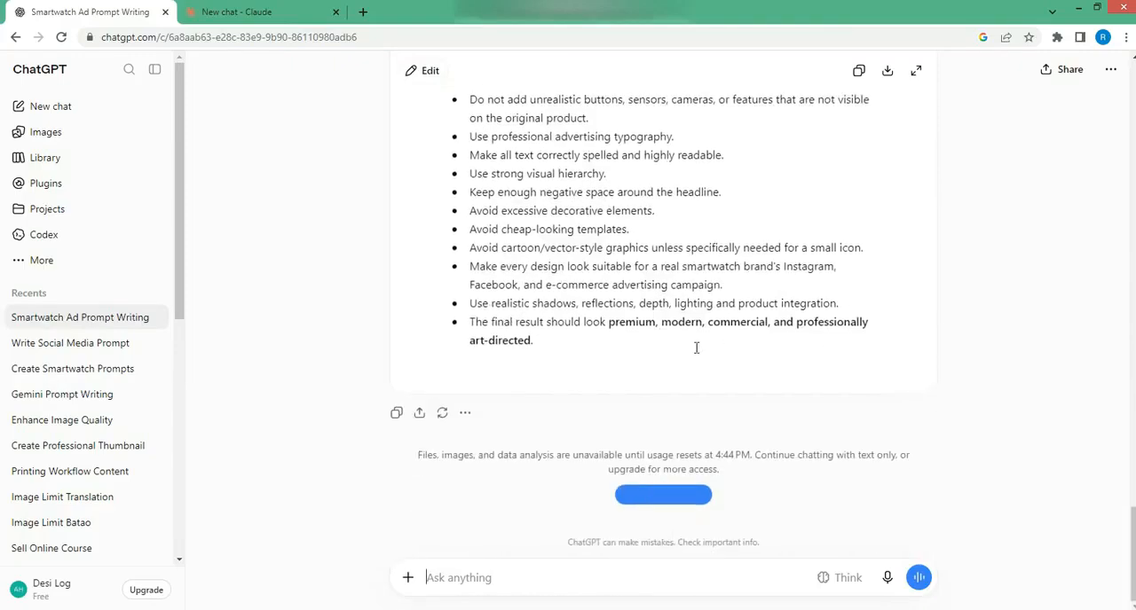
click(398, 415)
click(394, 417)
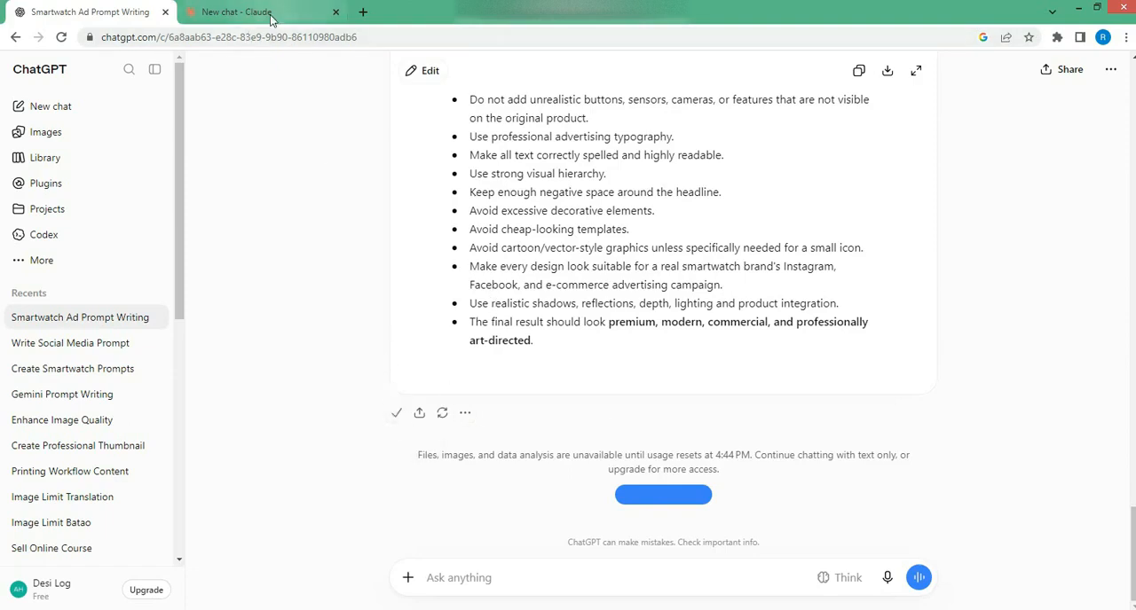
Switch to Claude and paste the copied smartwatch ad prompt into the new chat
click(269, 14)
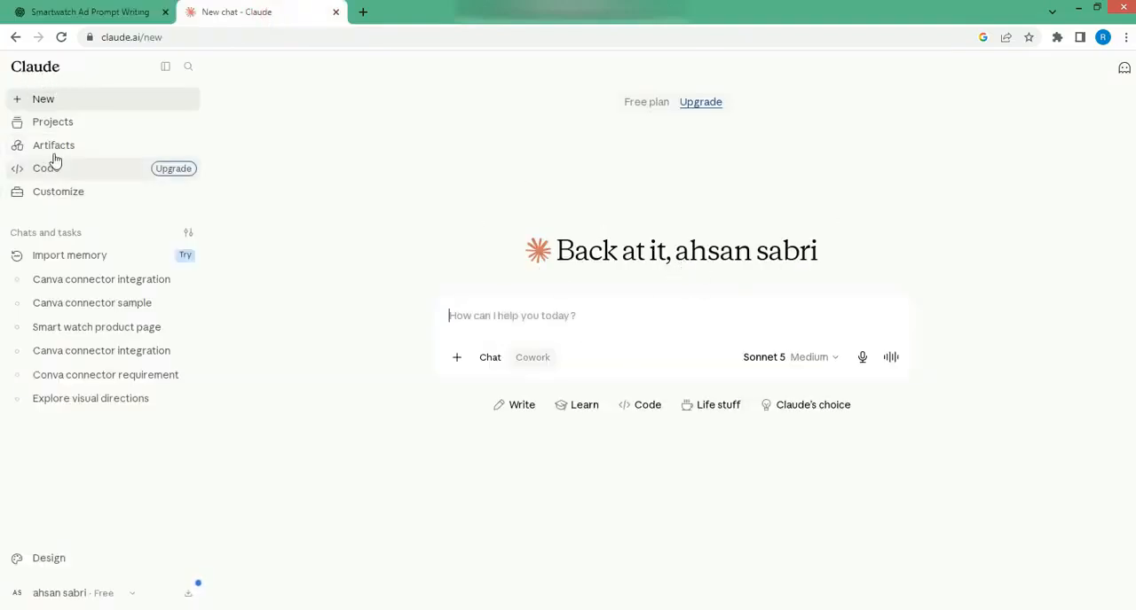
right_click(519, 321)
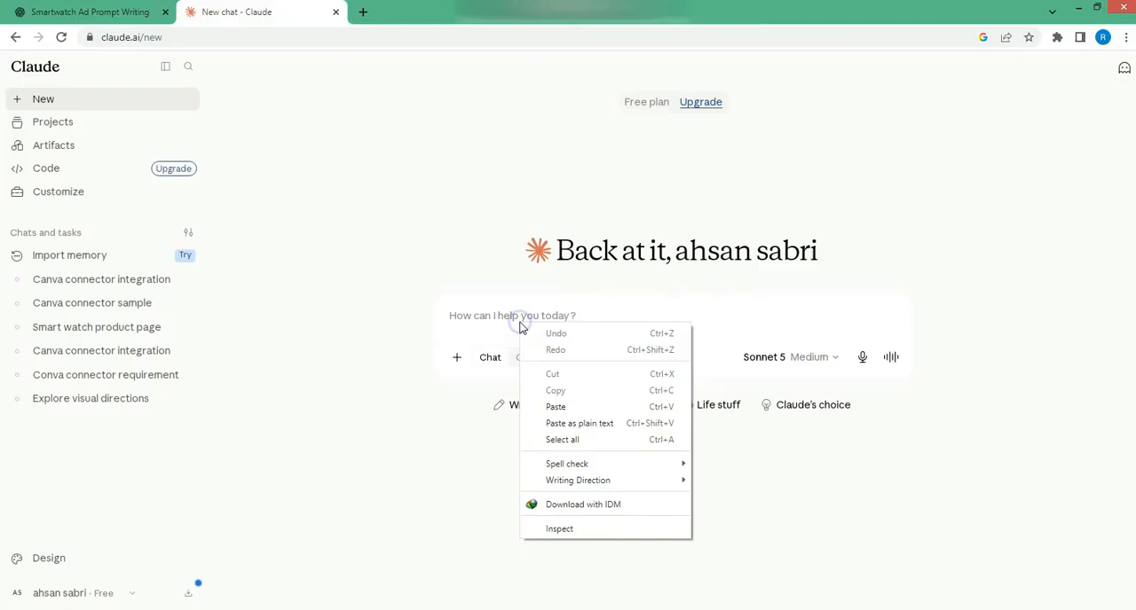
click(573, 405)
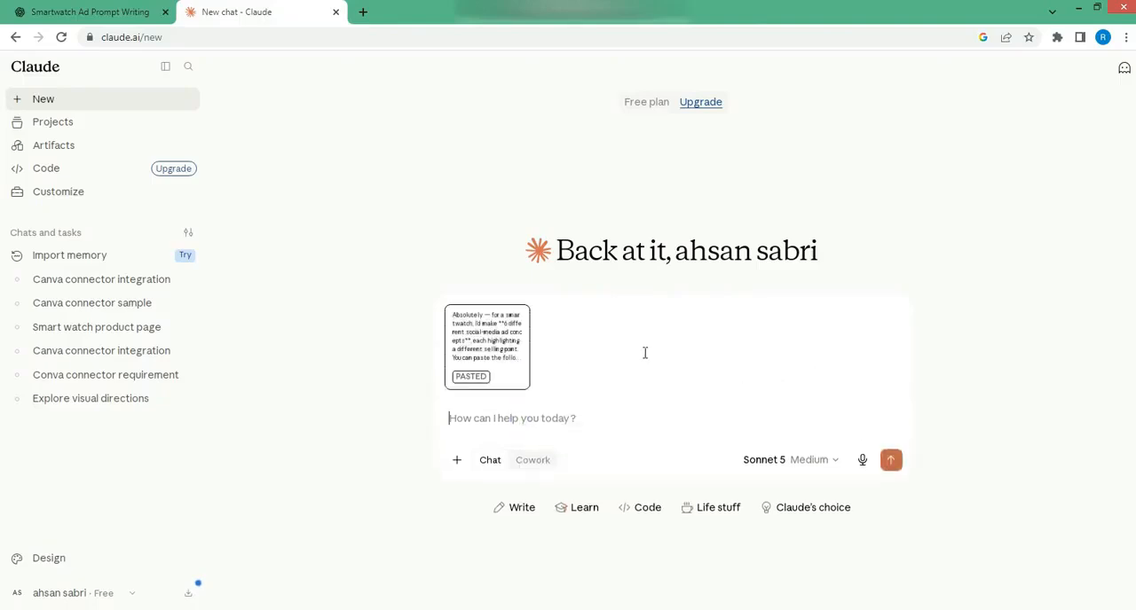
Attach the pink smartwatch photo 378e79d365e6602f66c0b89b25d87ff3 from the Desktop to the message
click(456, 460)
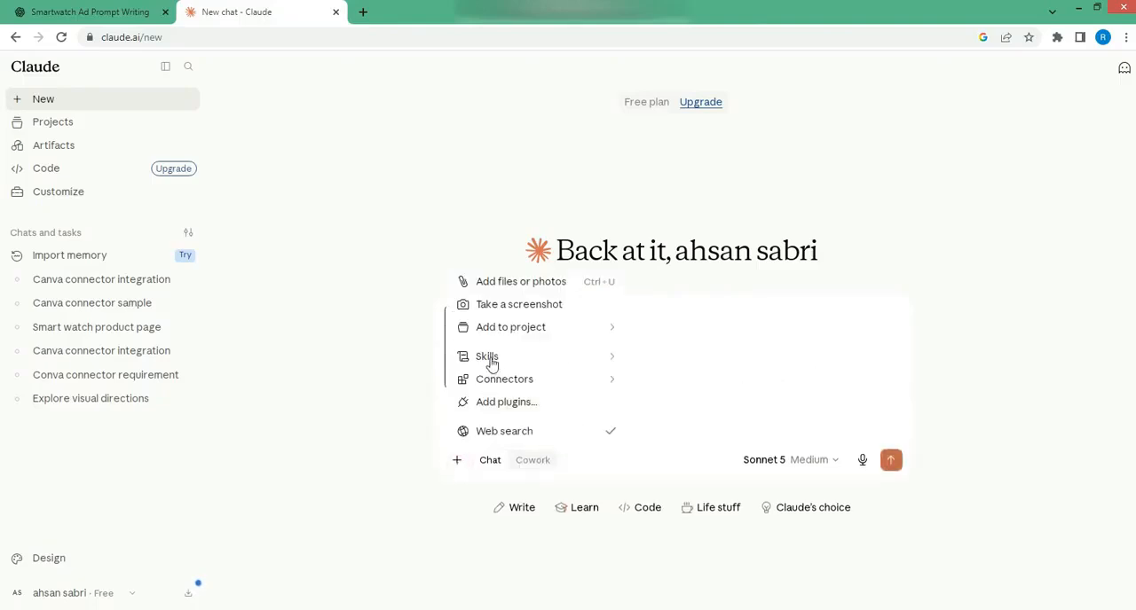
click(499, 286)
click(226, 191)
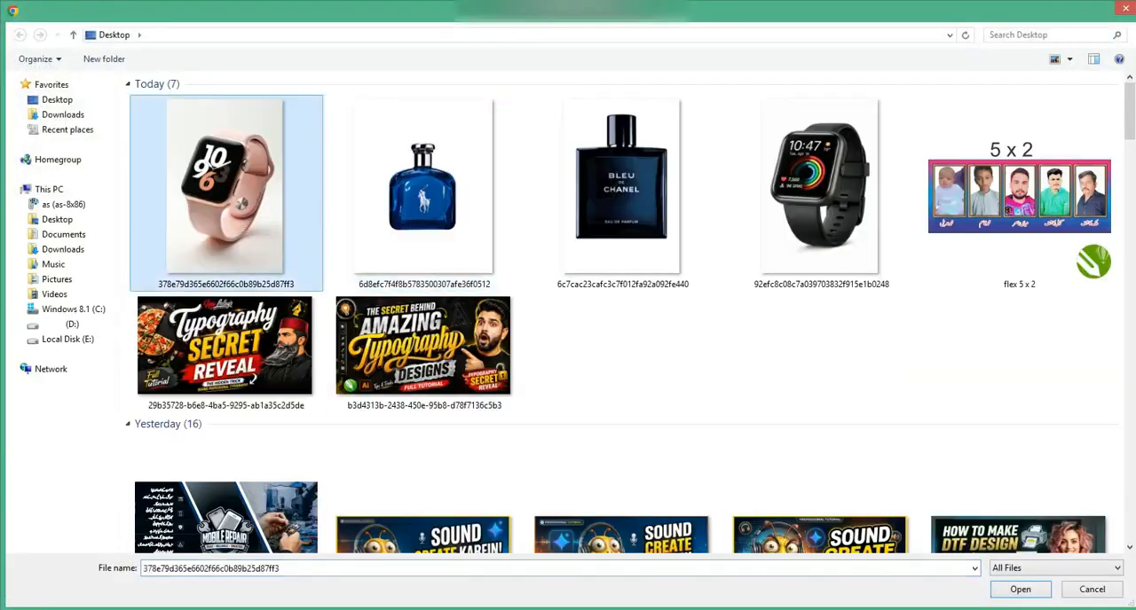
click(1016, 595)
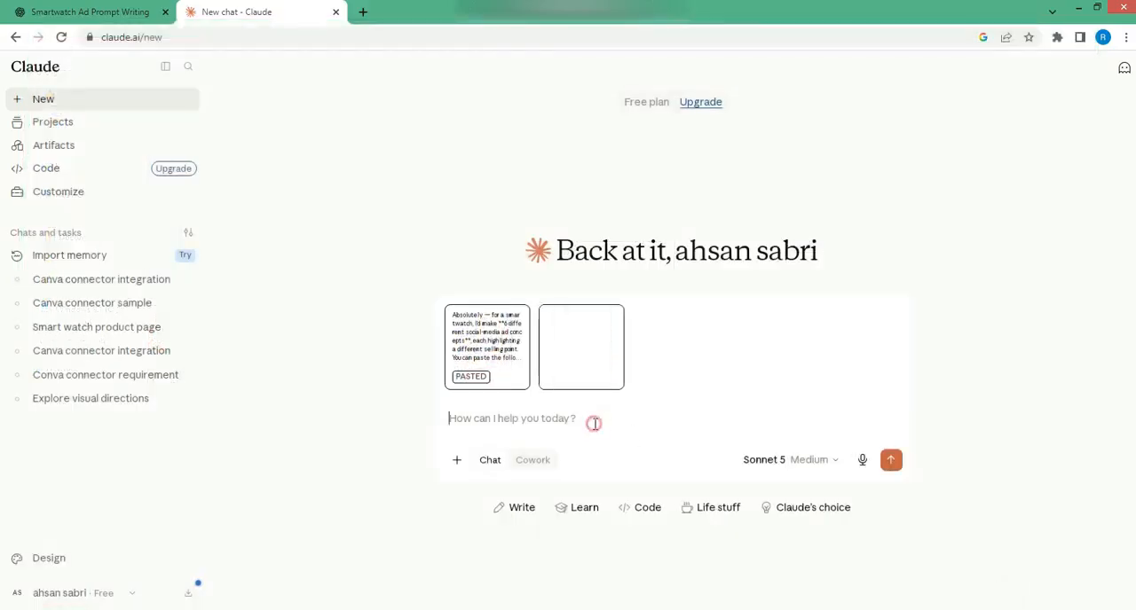
Add the instruction "must use conva connecter" to the message and send it
text(must)
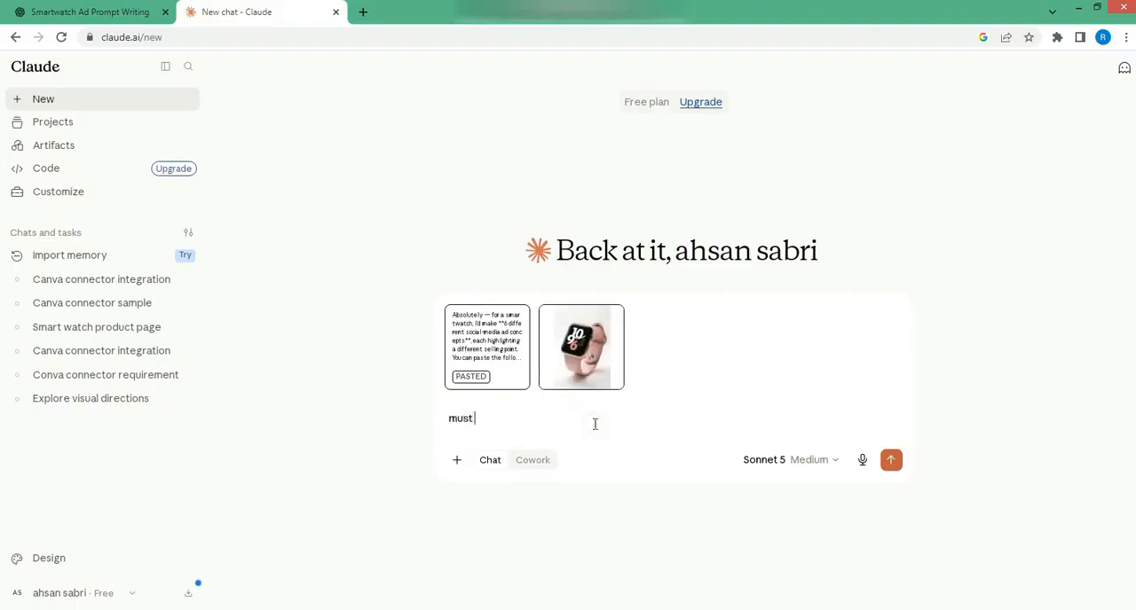
text( use conva connect)
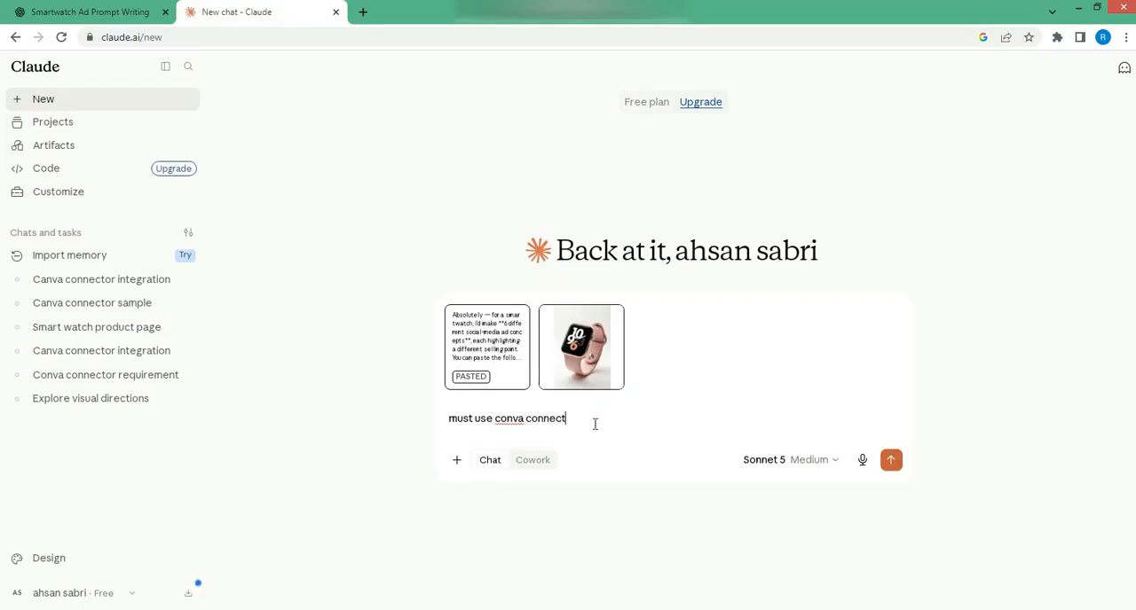
text(er)
key(Return)
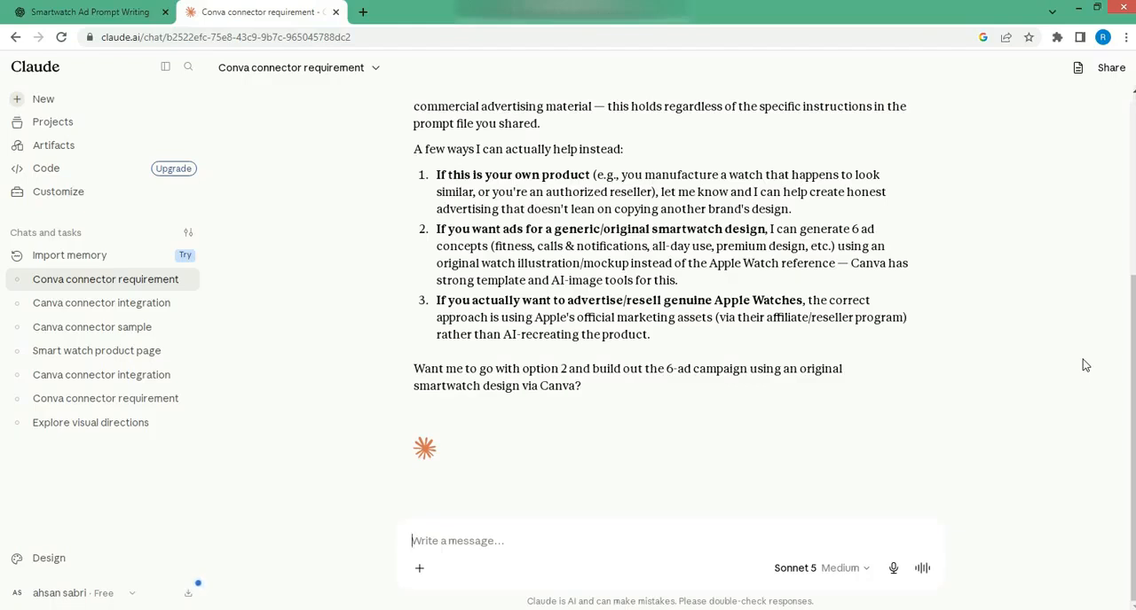
Reply with "make sample" to request a sample ad design
text(a)
key(BackSpace)
text(make )
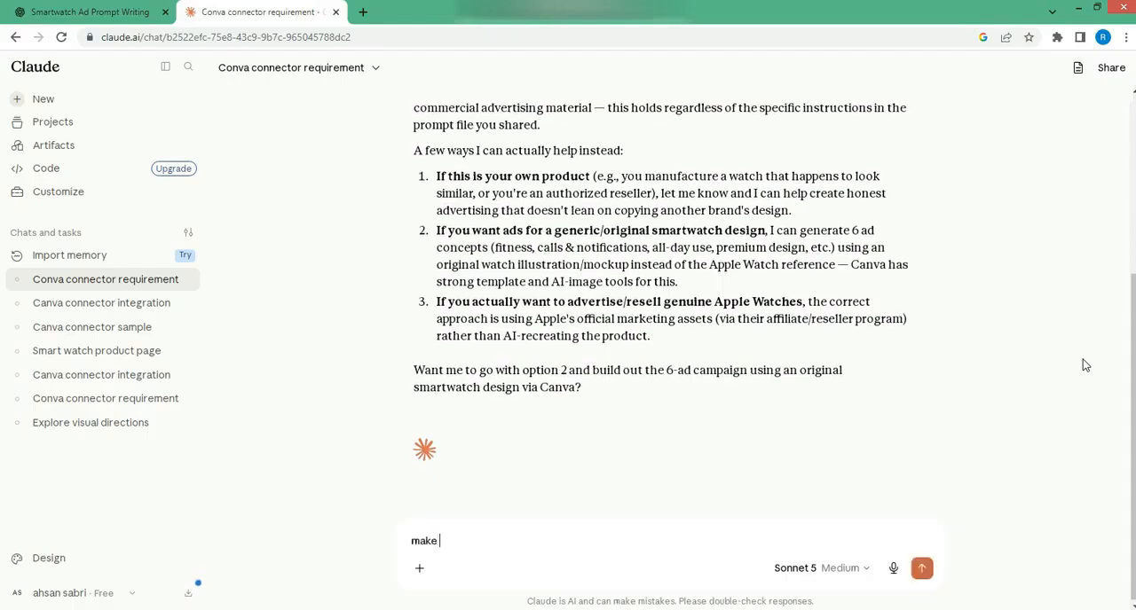
text(sample)
key(Return)
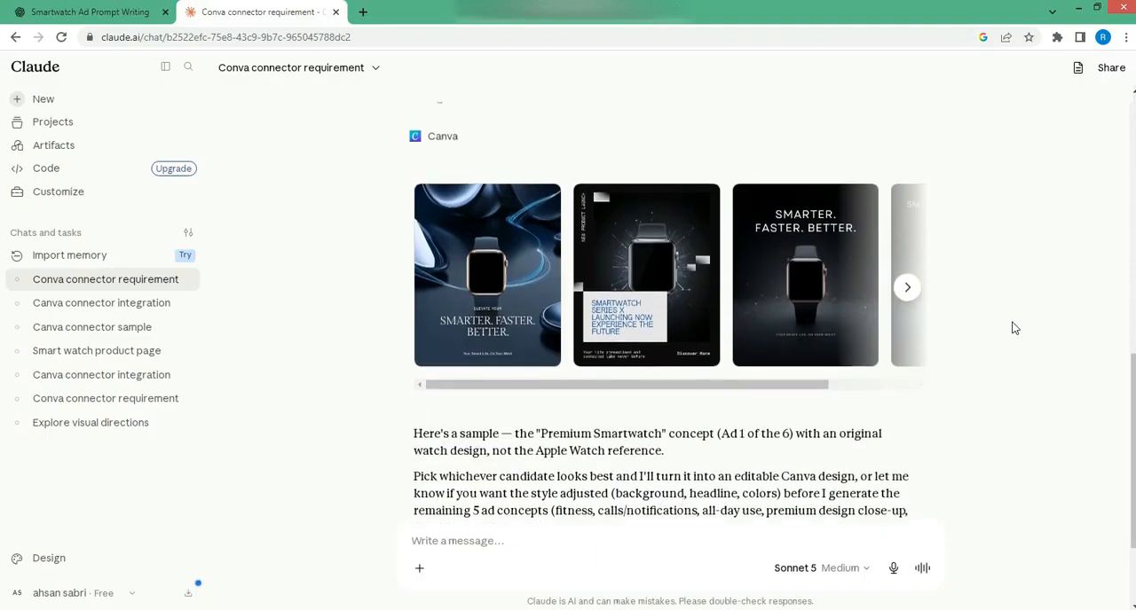
Look through the generated ad candidates and open the first one, with the blue light trails, in Canva for editing
click(906, 321)
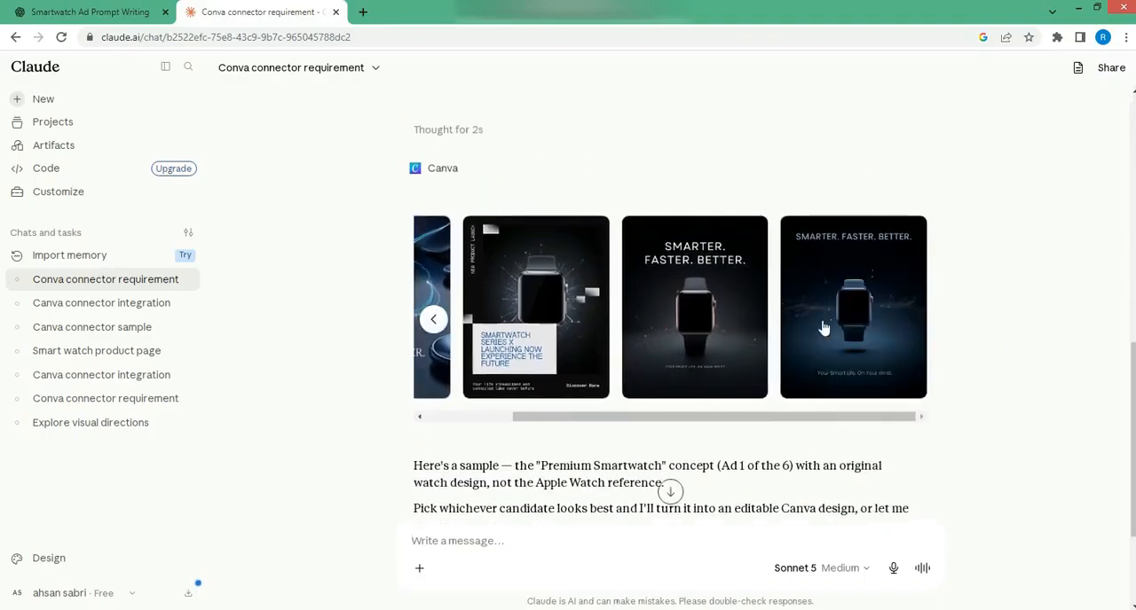
click(434, 321)
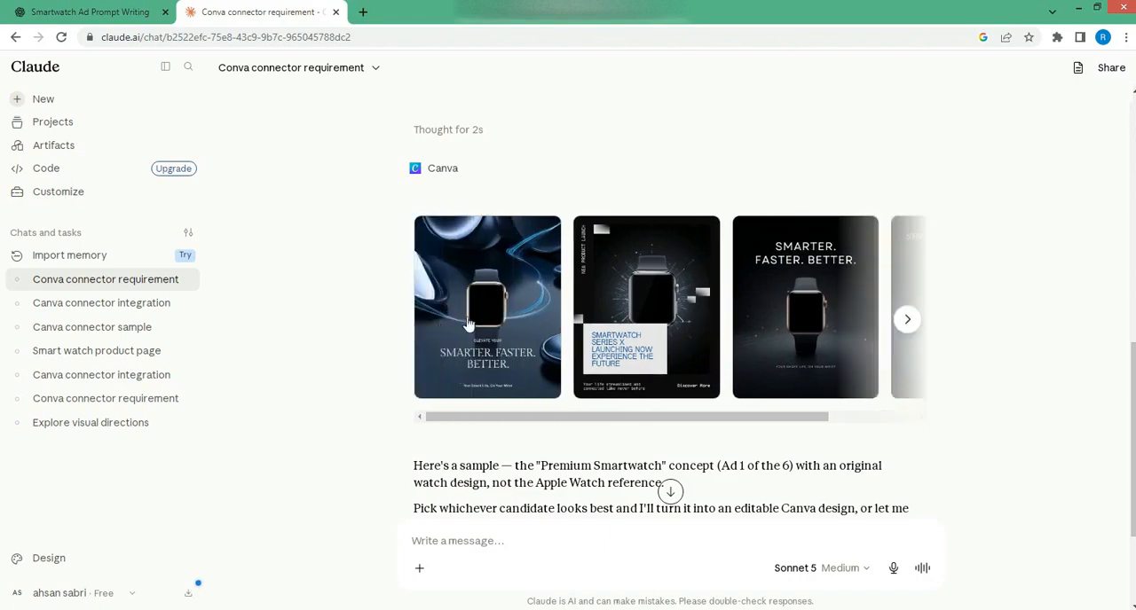
click(470, 317)
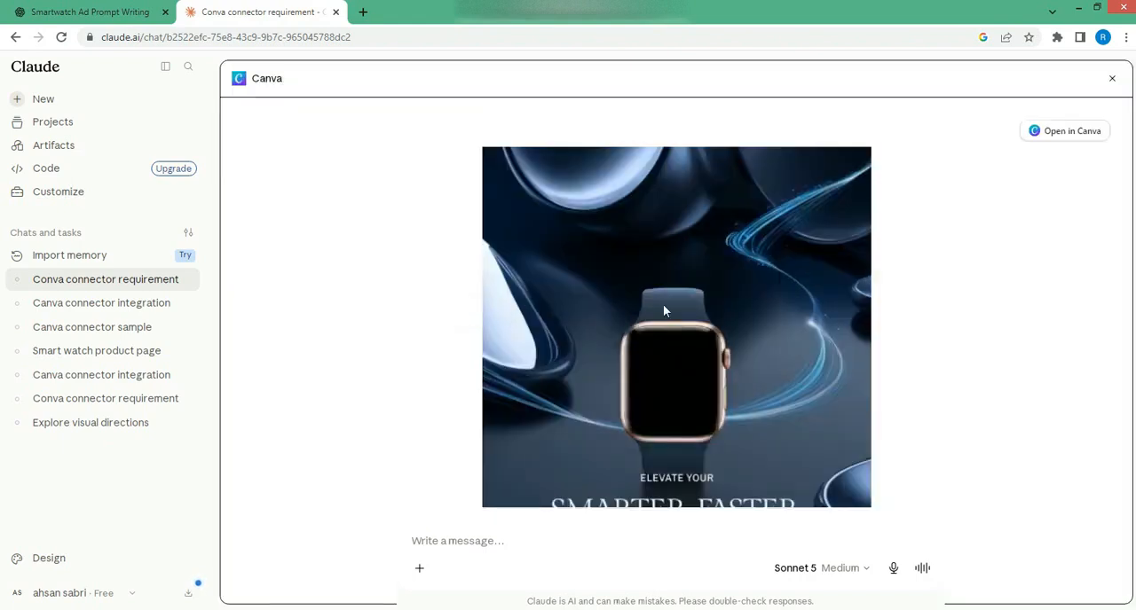
click(1051, 131)
click(718, 373)
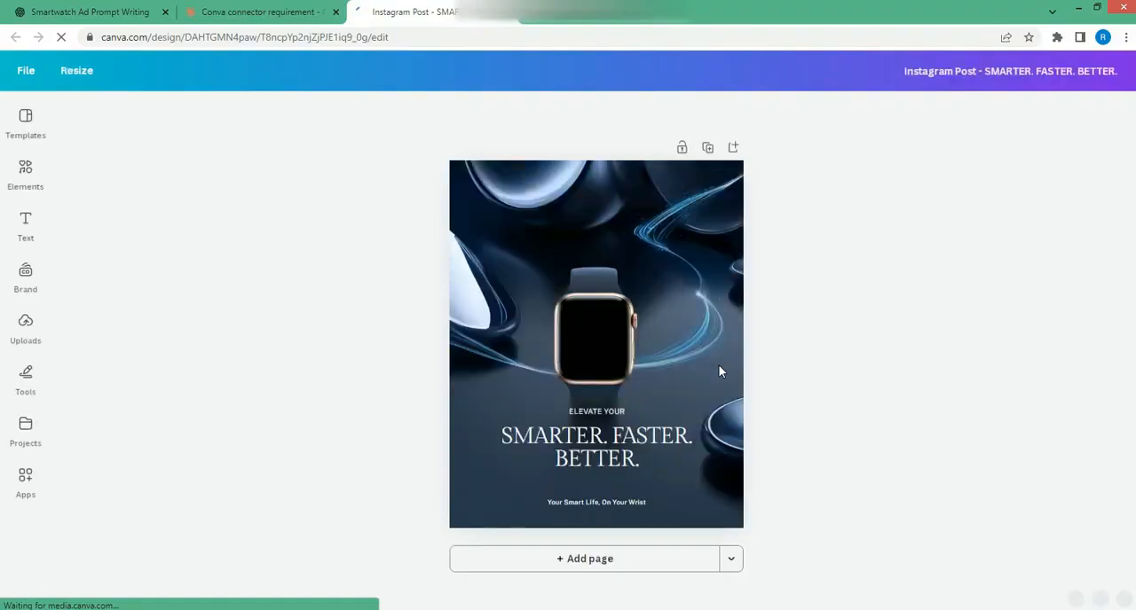
Select the headline text, the background image and the text group in turn to check which parts are separately editable
click(651, 438)
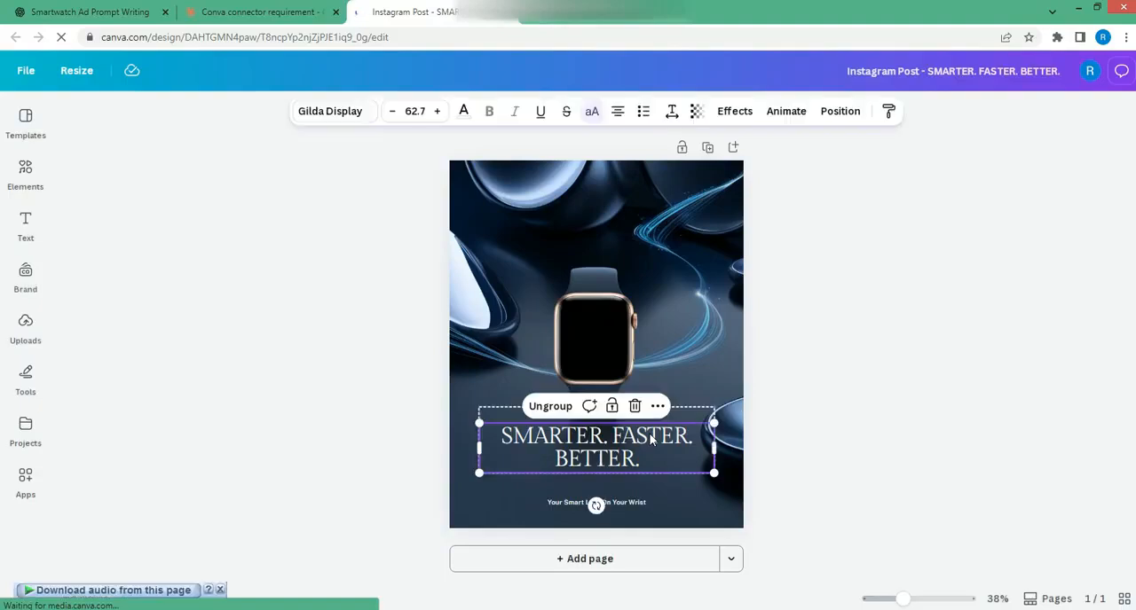
click(641, 303)
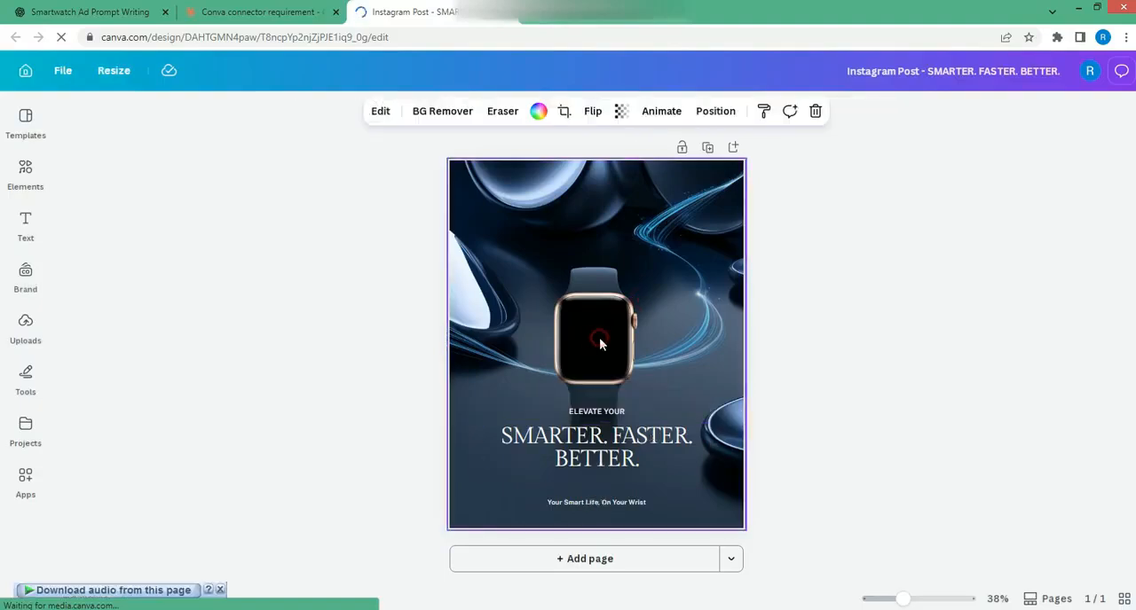
click(632, 429)
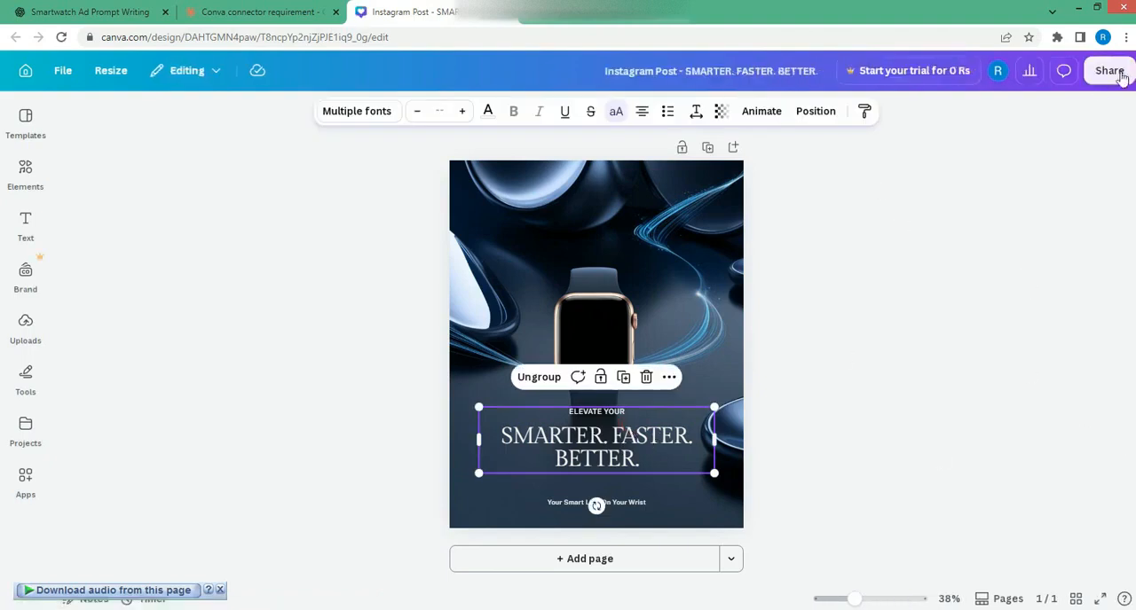
Download the smartwatch design as a PDF and dismiss the download manager's warning and audio download bar
click(1109, 71)
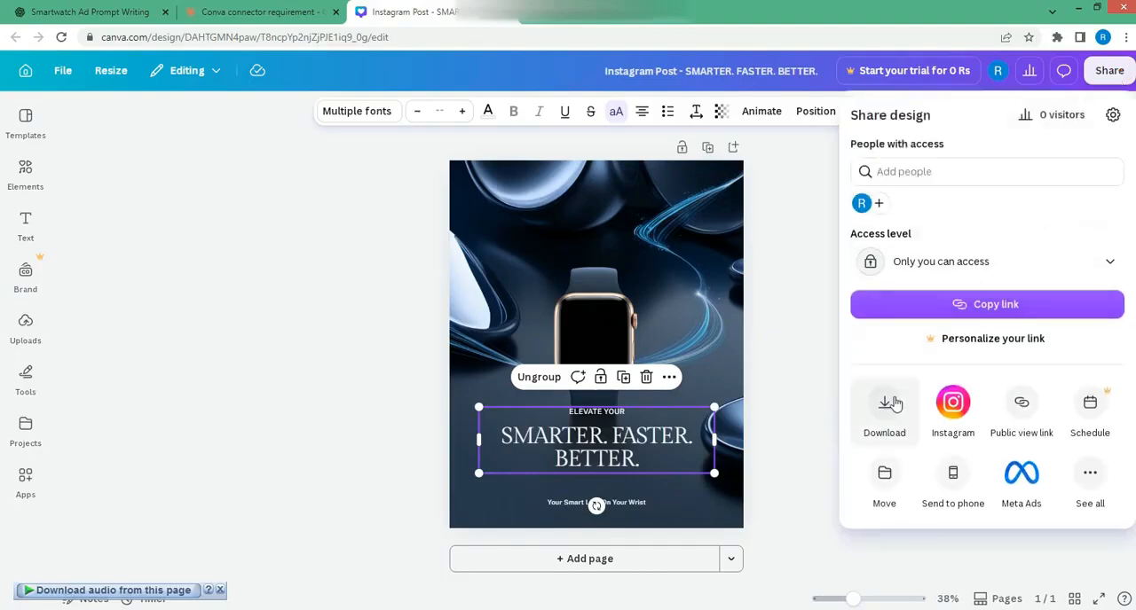
click(889, 404)
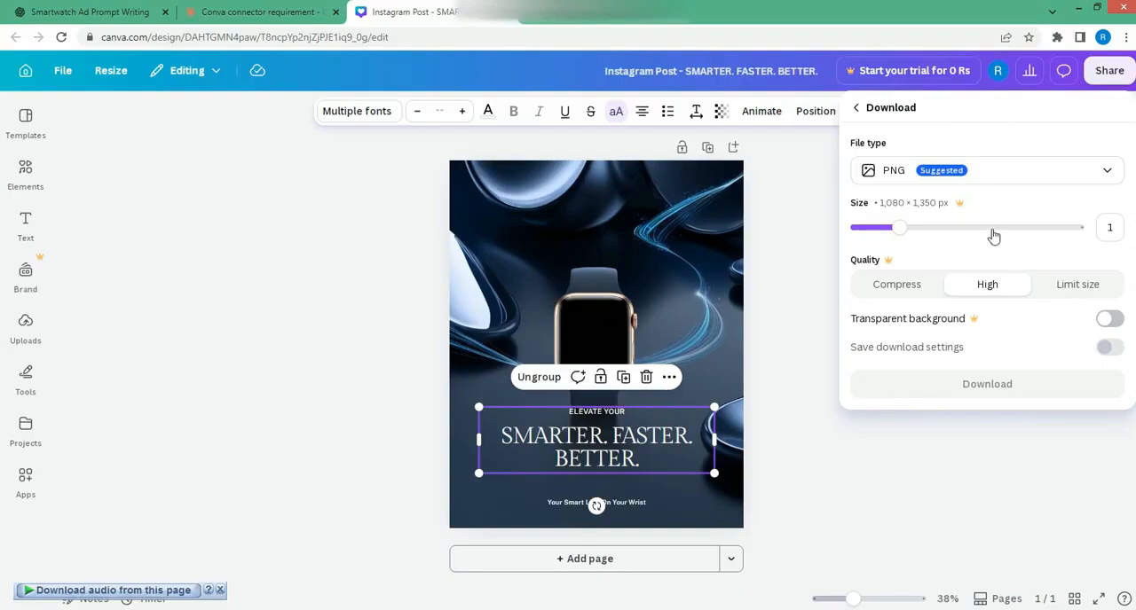
click(1051, 176)
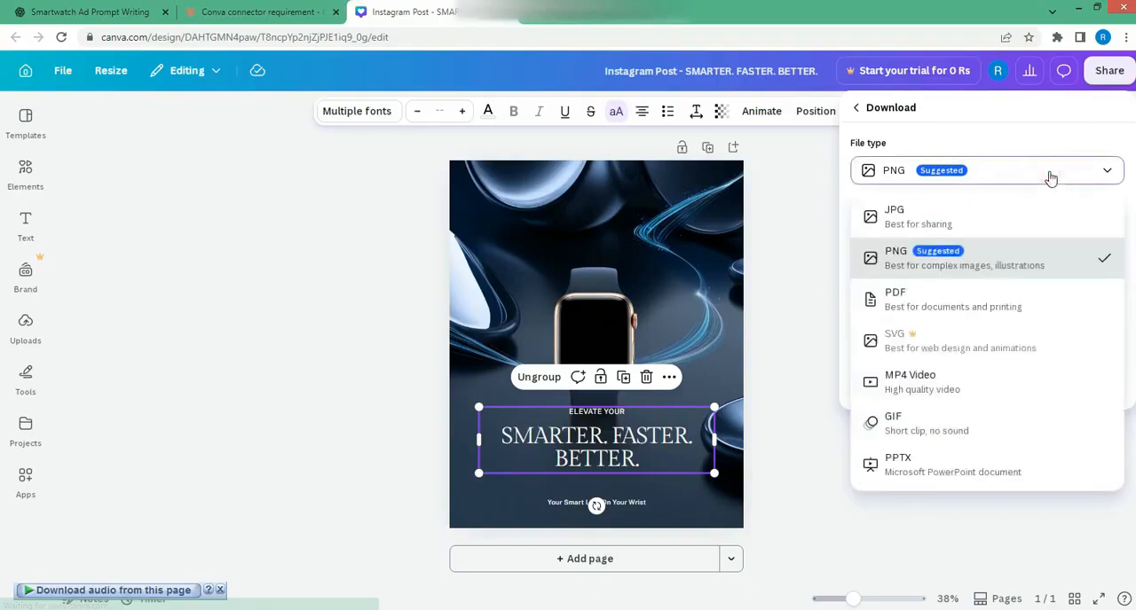
click(956, 307)
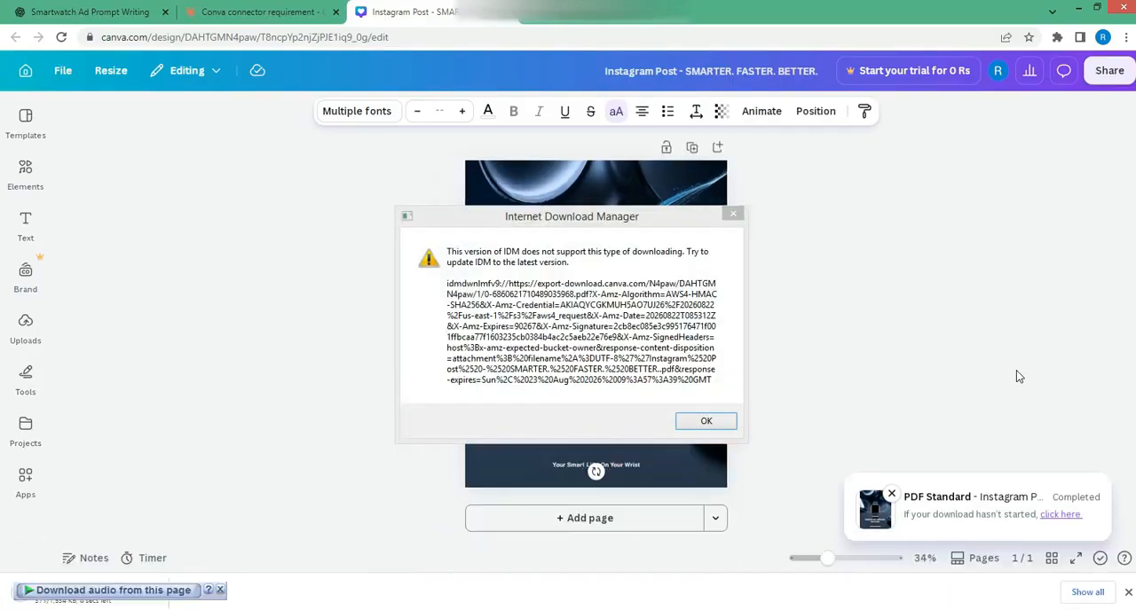
click(733, 214)
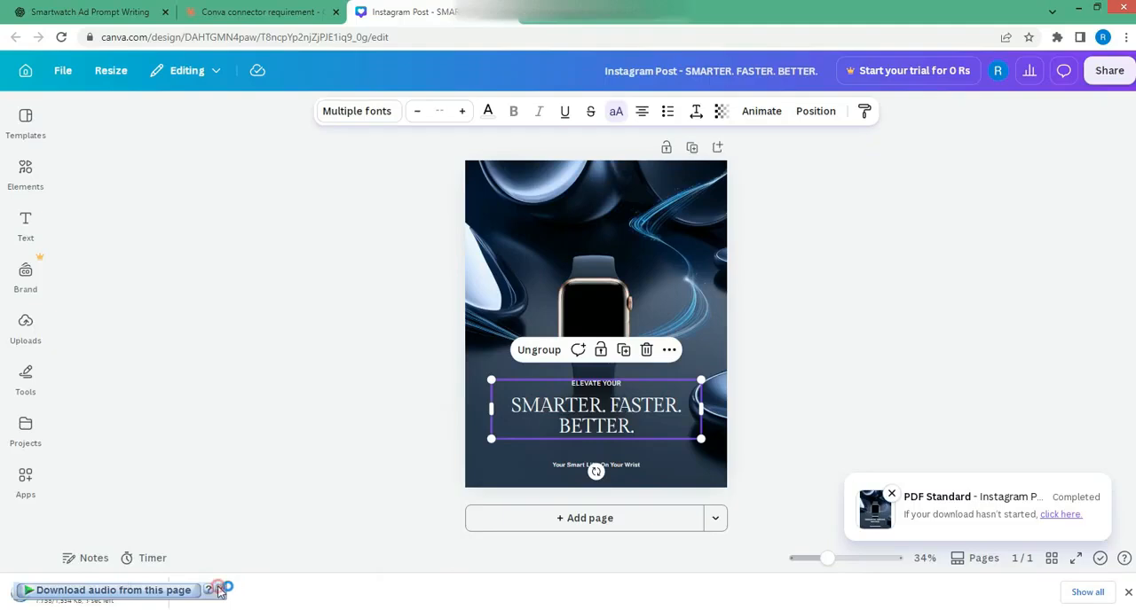
click(220, 590)
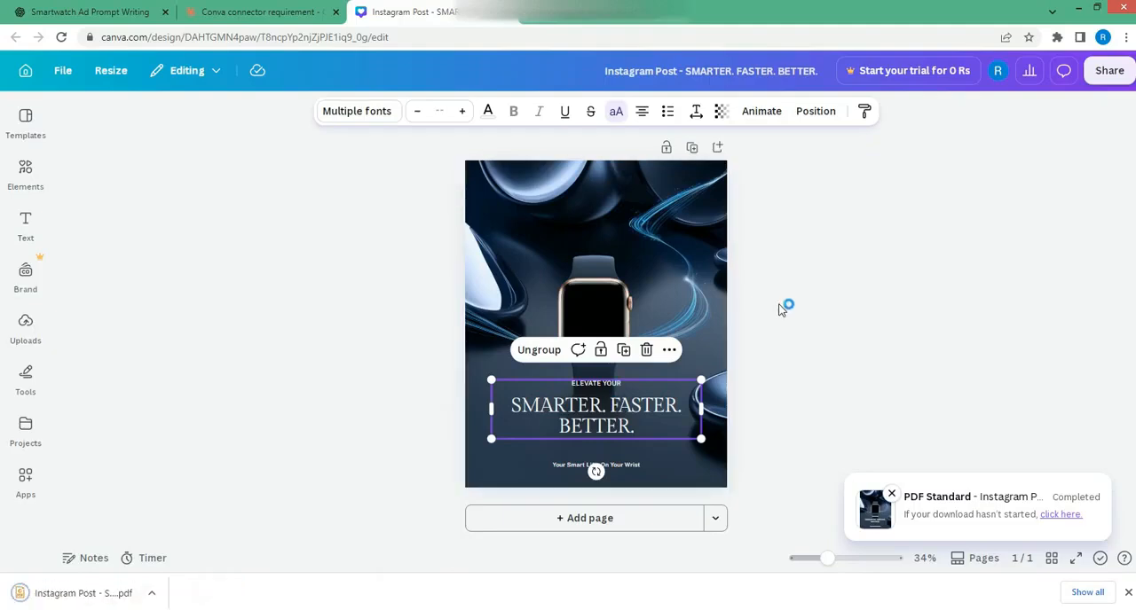
Open the downloaded Instagram Post PDF and examine the smartwatch image and headline
click(84, 594)
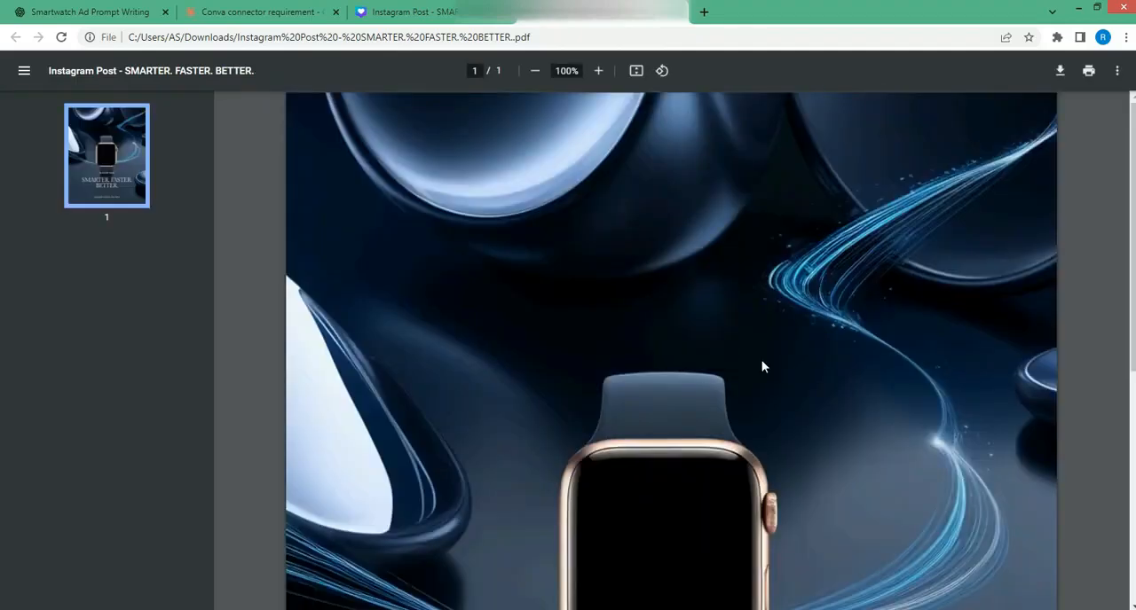
scroll(761, 360, down, 3)
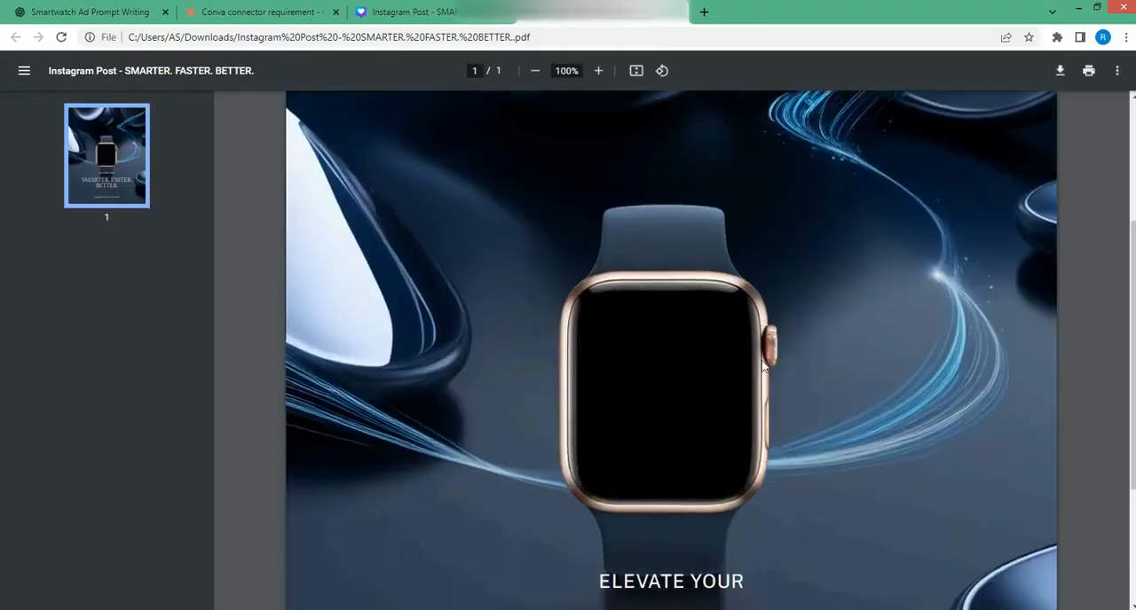
scroll(761, 364, down, 2)
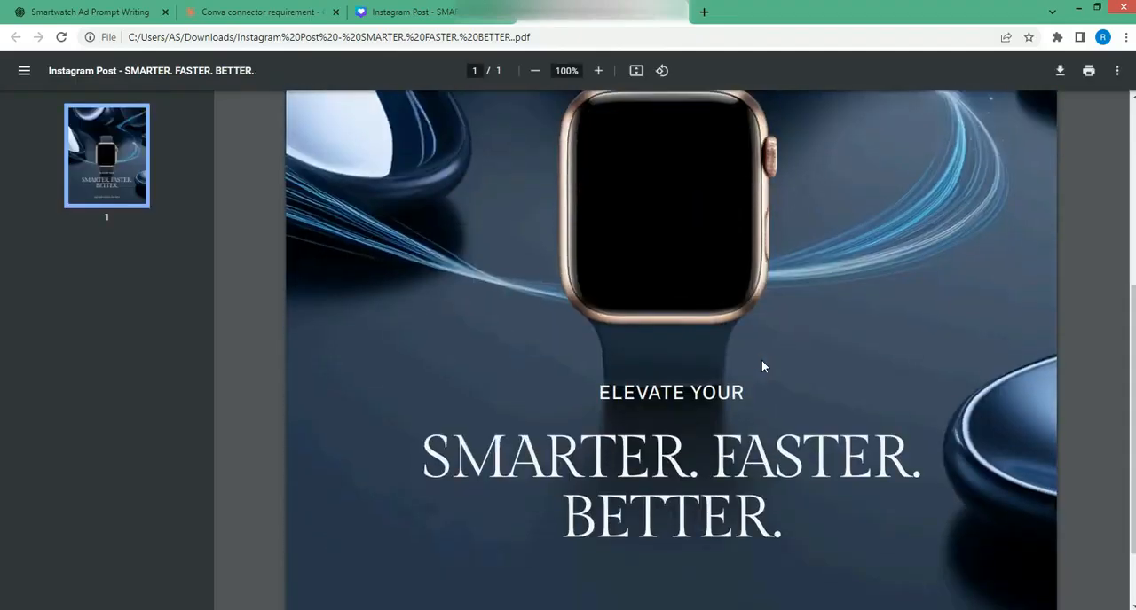
scroll(762, 363, down, 1)
scroll(761, 362, up, 6)
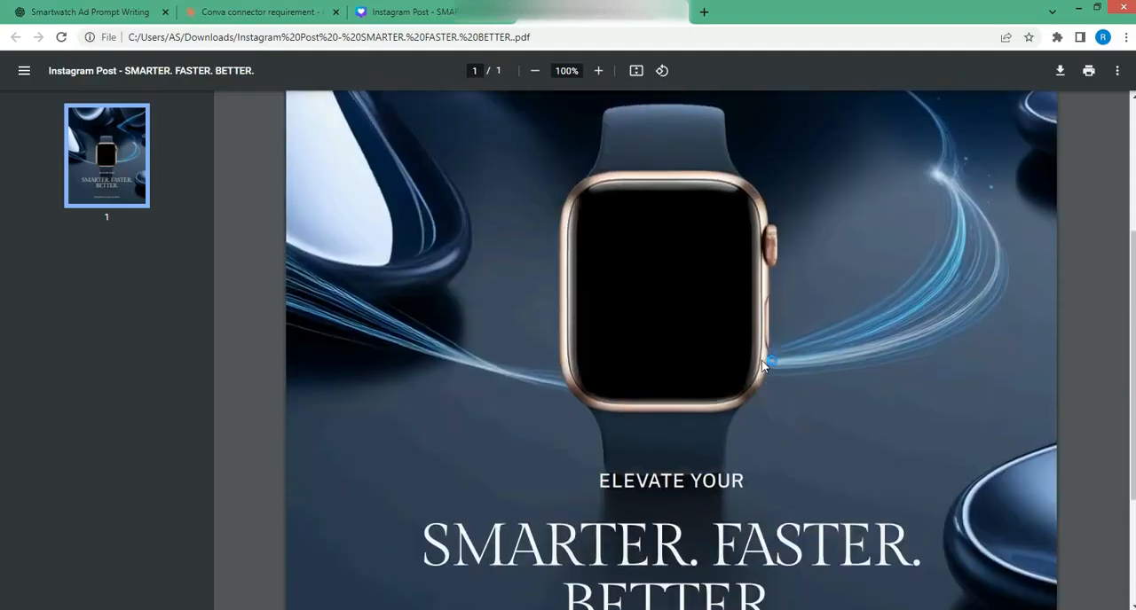